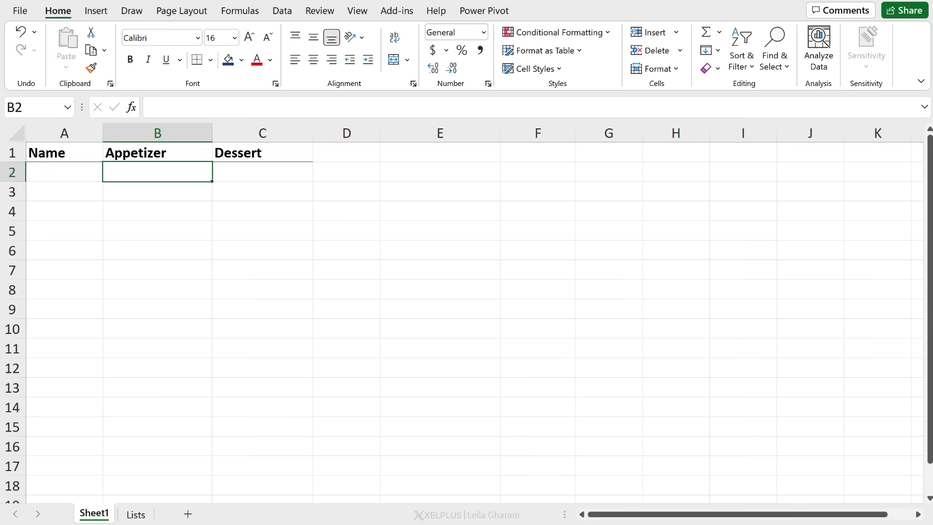
# Step: Look over the appetizer and dessert lists on the Lists sheet, then return to Sheet1
pyautogui.click(136, 515)
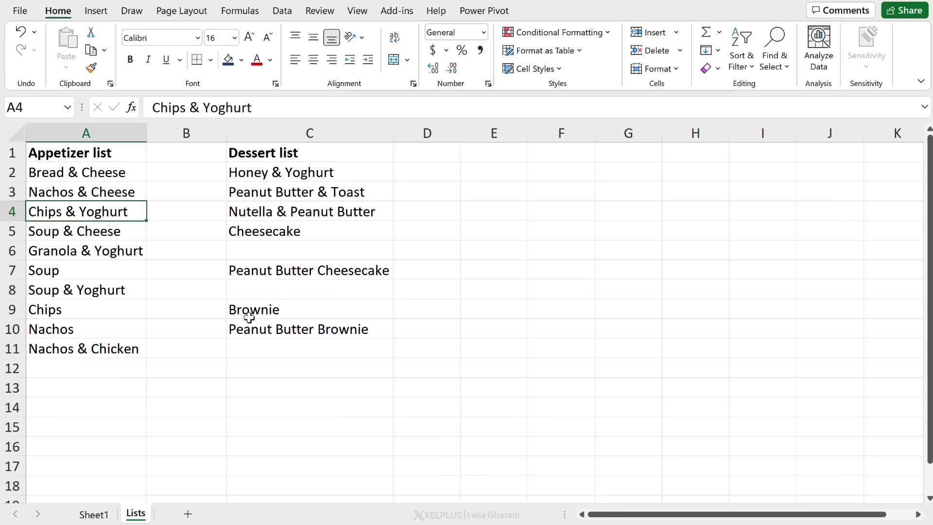
pyautogui.click(93, 514)
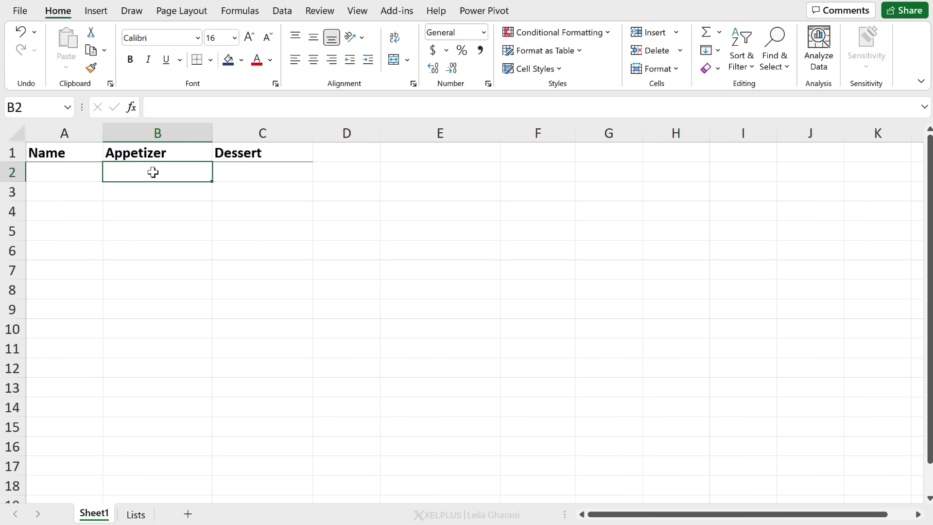
# Step: Add a List data validation to B2 sourced from the appetizers in Lists!A2:A17
pyautogui.click(281, 10)
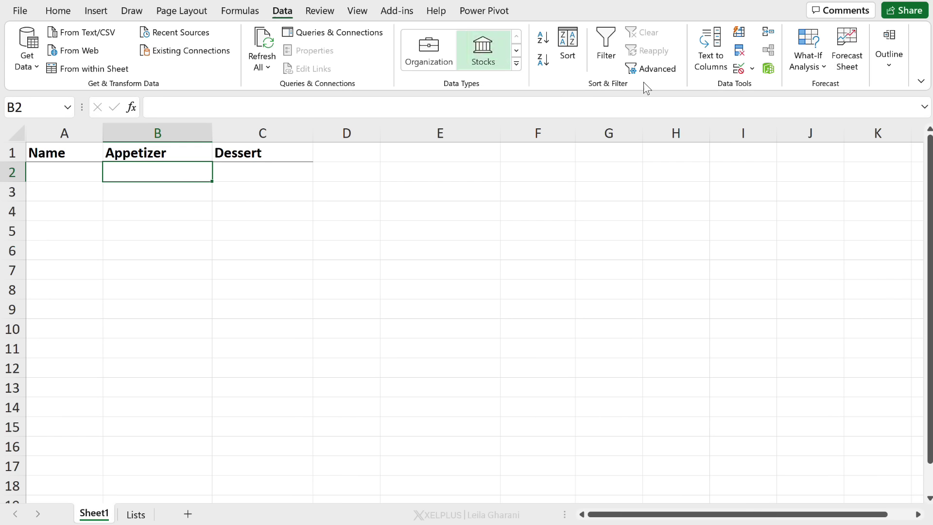
pyautogui.click(752, 68)
pyautogui.click(777, 92)
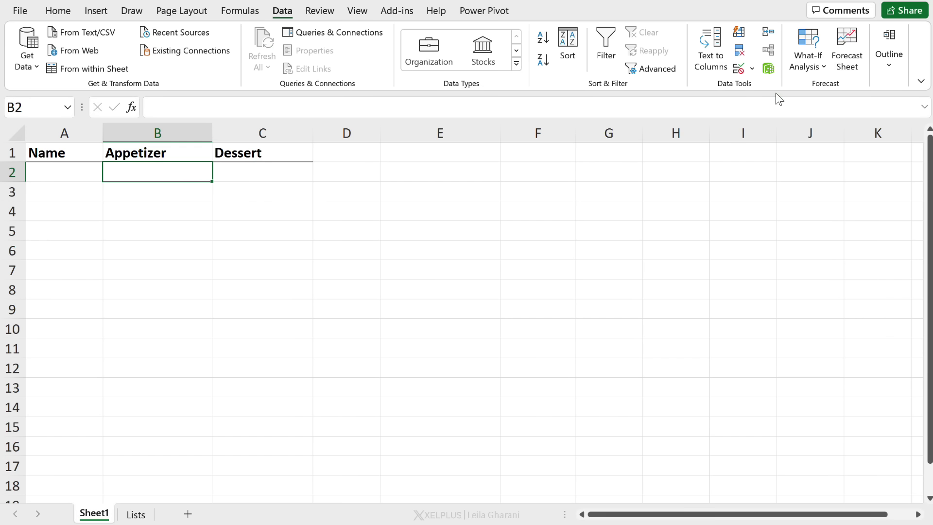
pyautogui.click(586, 232)
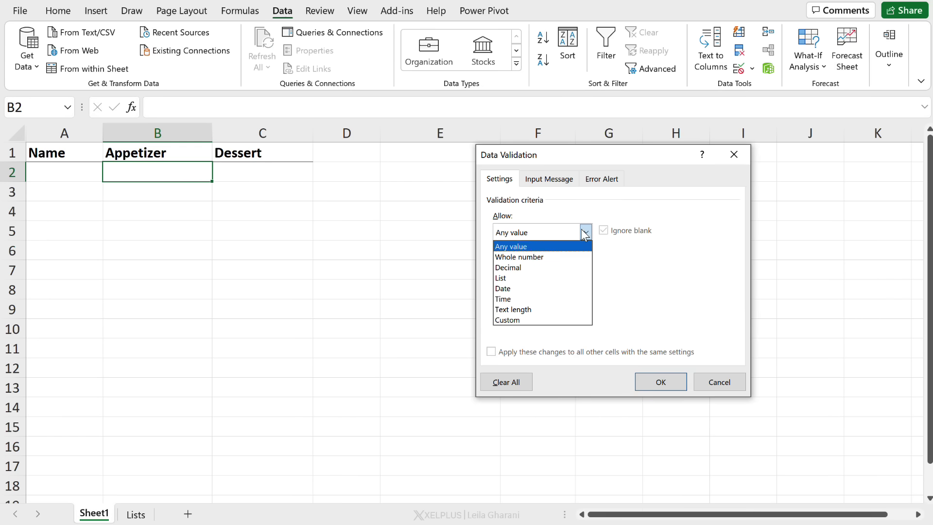
pyautogui.click(507, 277)
pyautogui.click(510, 299)
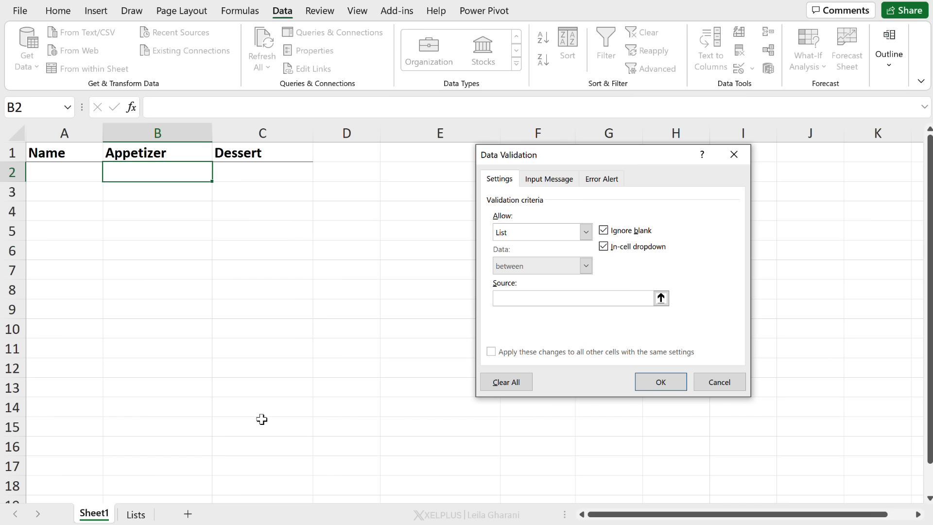
pyautogui.click(138, 519)
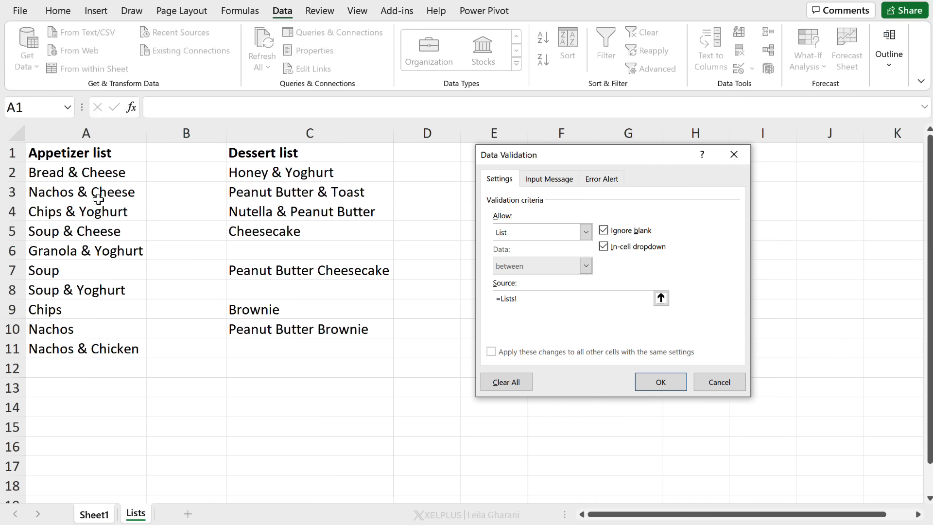
pyautogui.moveTo(115, 173); pyautogui.dragTo(108, 472)
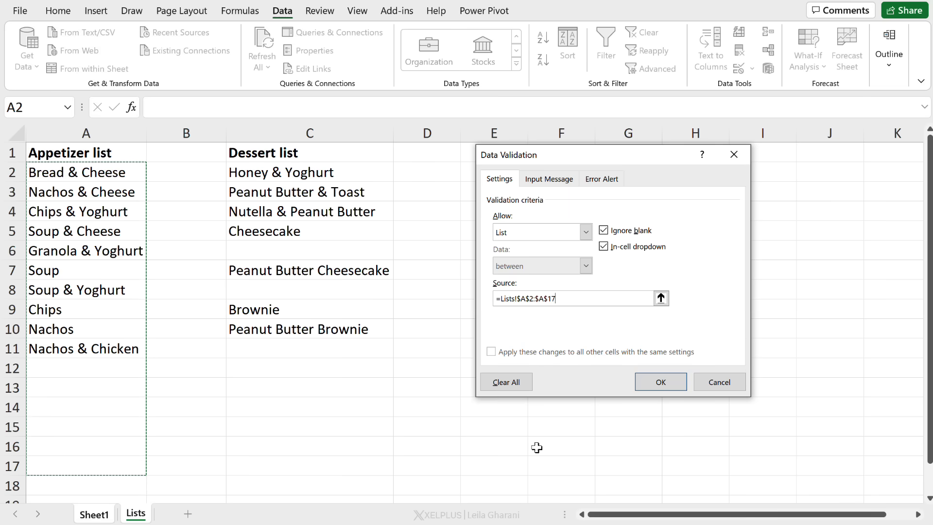
pyautogui.click(656, 383)
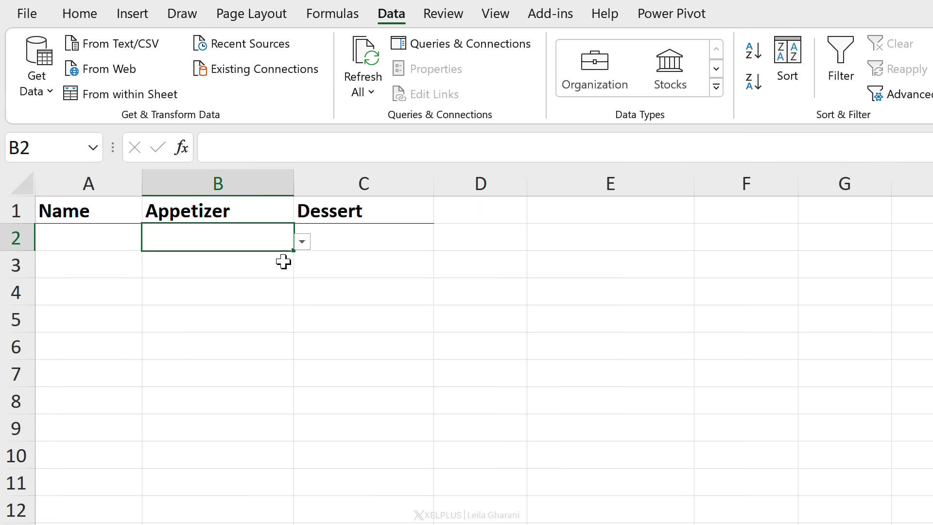
# Step: Filter B2's appetizer dropdown with 'chee' and choose Bread & Cheese
pyautogui.click(302, 243)
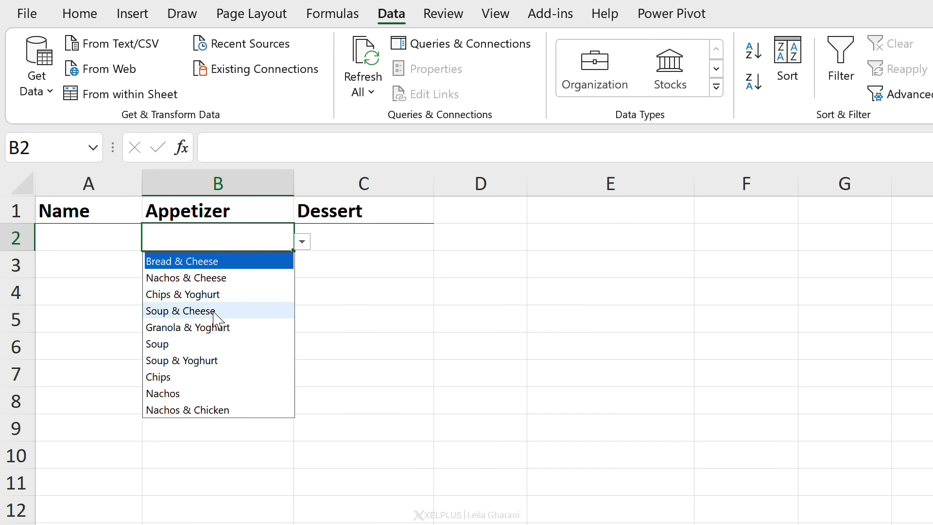
pyautogui.click(208, 235)
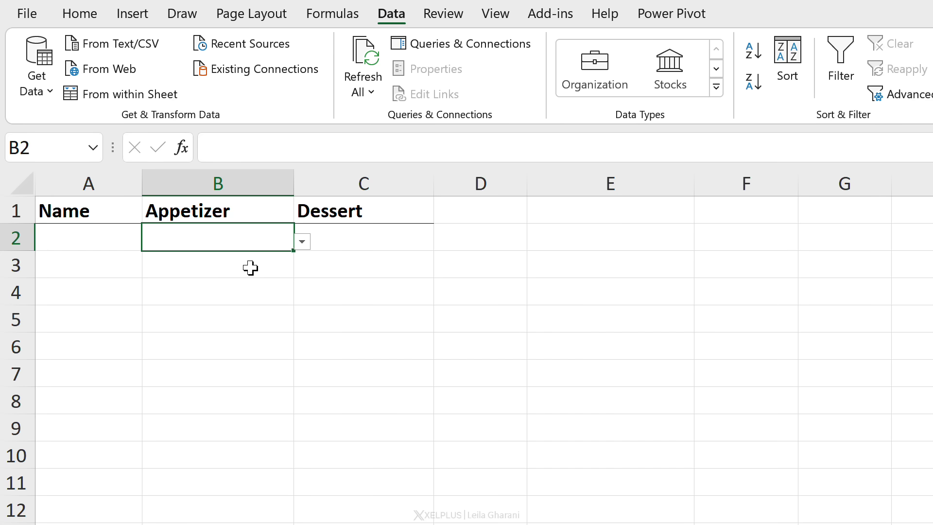
pyautogui.write('chee')
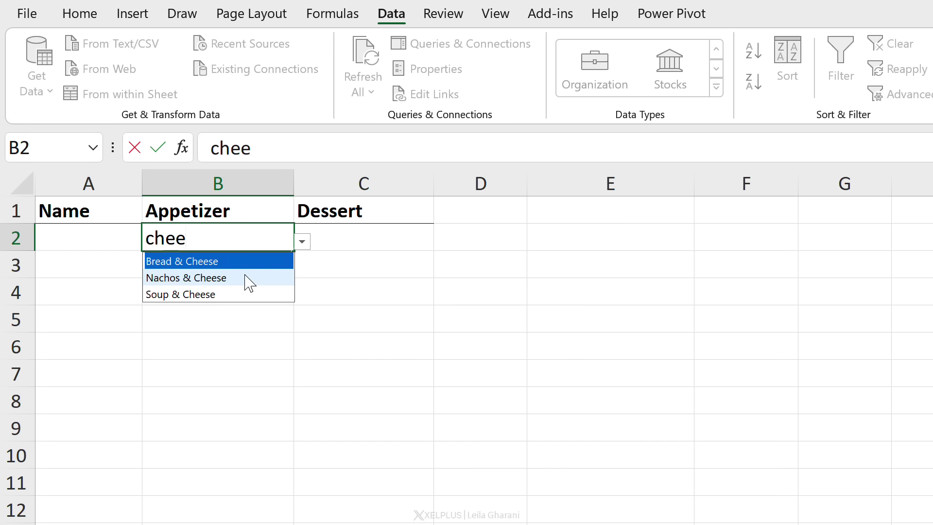
pyautogui.click(209, 262)
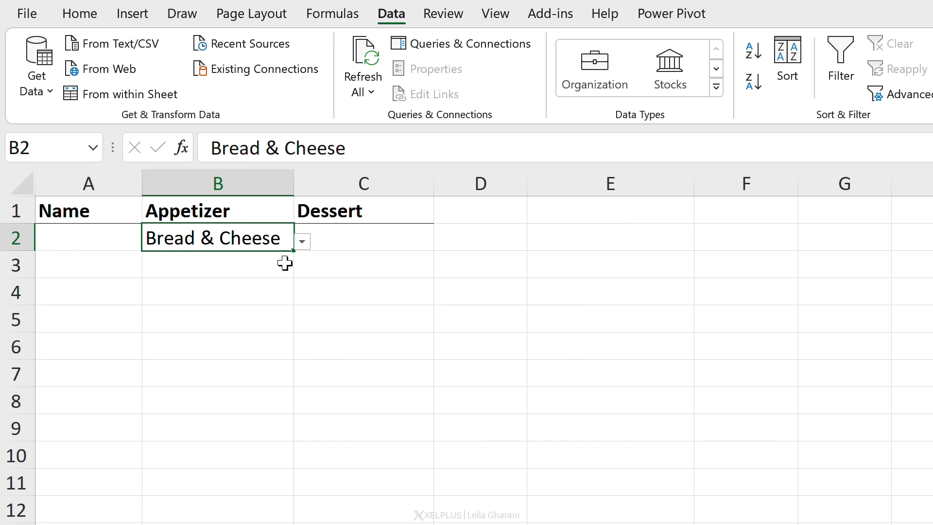
# Step: Paste only B2's validation rule into B3:B5 using Paste Special > Validation
pyautogui.hotkey('ctrl', 'c')
pyautogui.moveTo(264, 267); pyautogui.dragTo(253, 319)
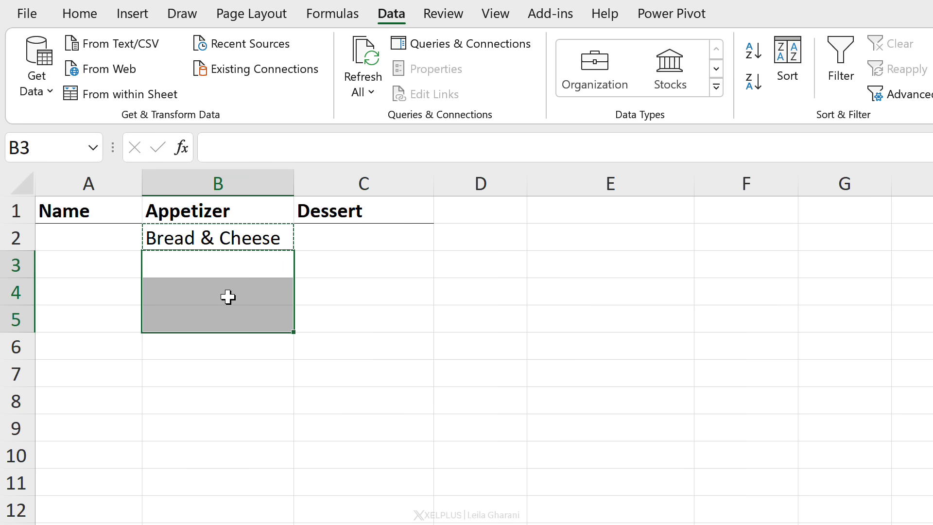
pyautogui.rightClick(227, 291)
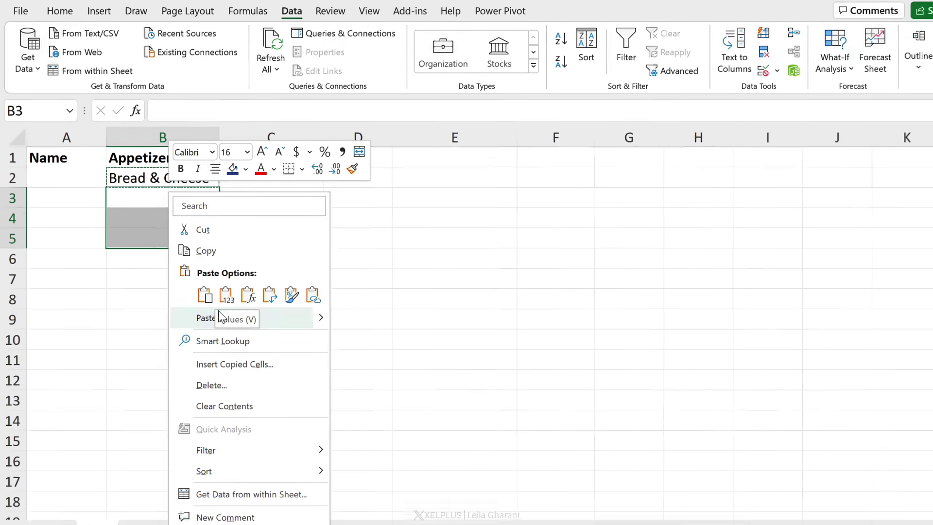
pyautogui.click(217, 317)
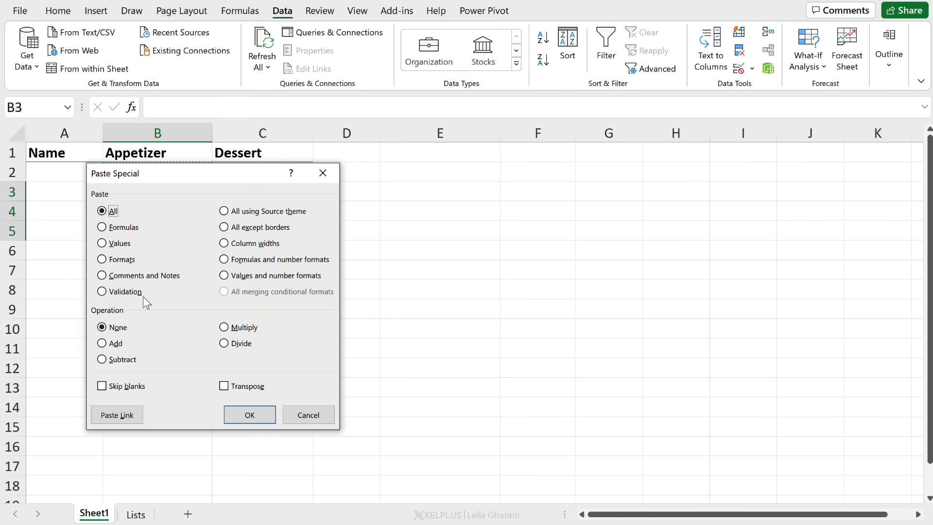
pyautogui.click(125, 292)
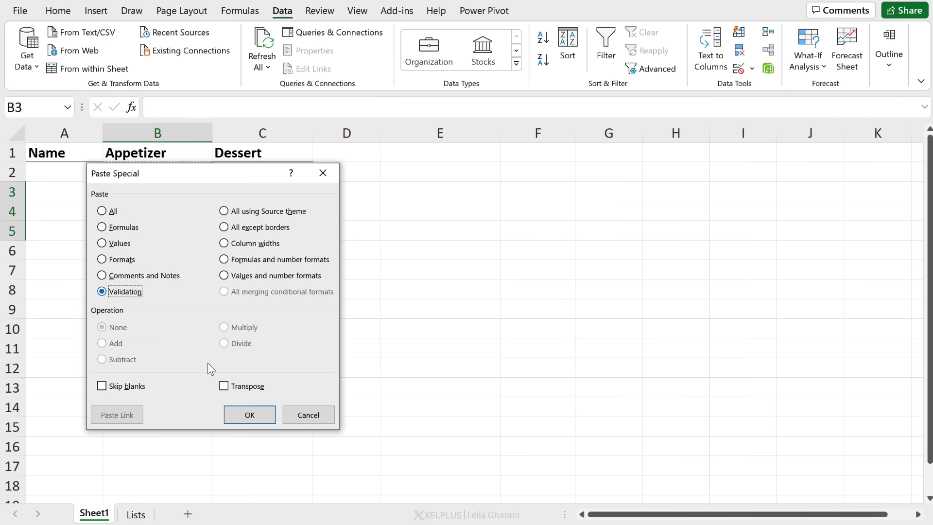
pyautogui.click(250, 414)
pyautogui.click(178, 204)
pyautogui.press('Escape')
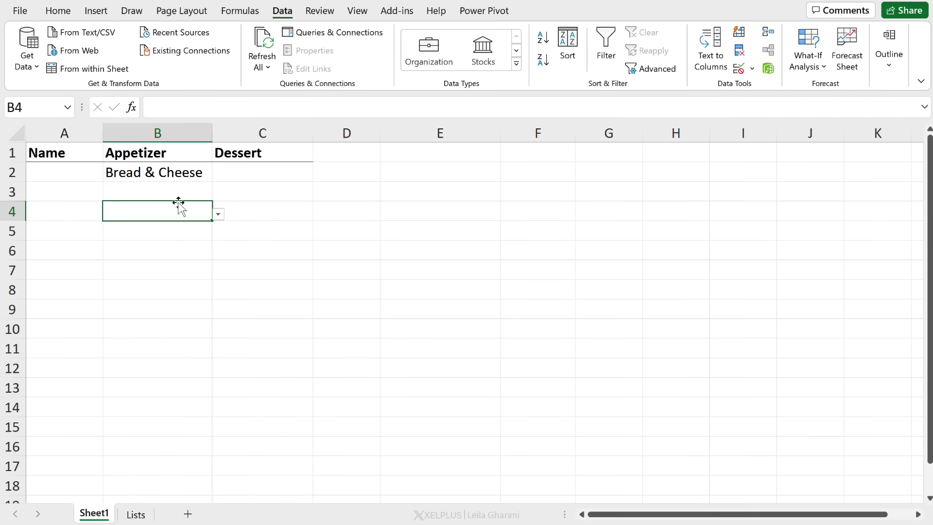
# Step: Check B3's new appetizer dropdown, then go to the Lists sheet
pyautogui.click(183, 194)
pyautogui.click(218, 195)
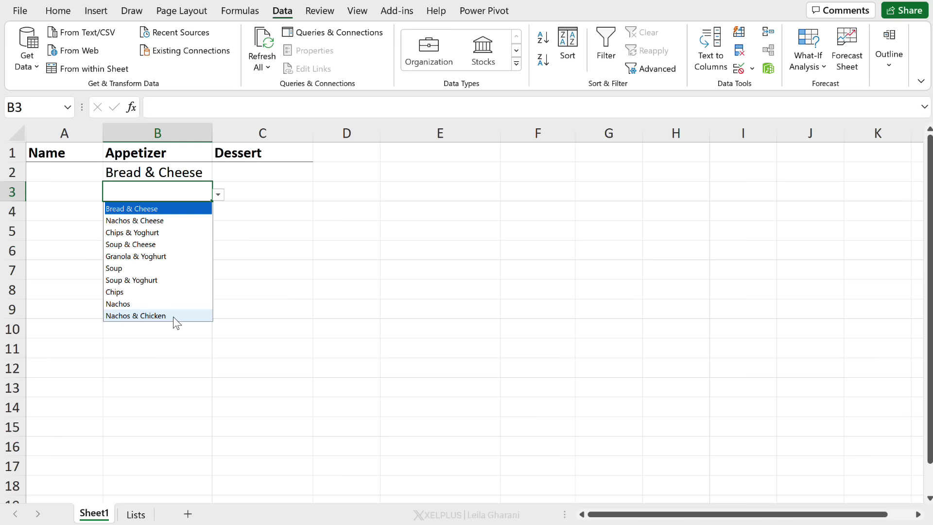
pyautogui.click(223, 329)
pyautogui.click(135, 514)
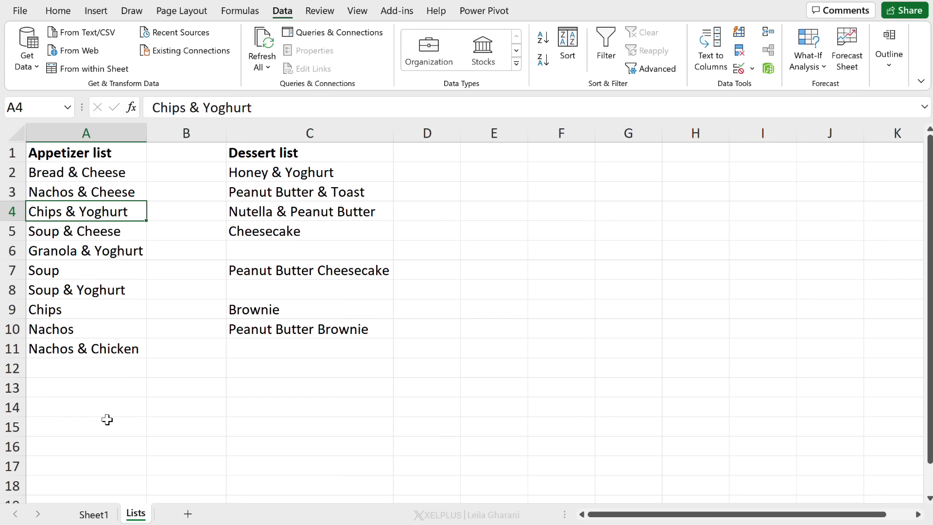
# Step: Add Soup & Chips in Lists cell A12 below the appetizers
pyautogui.click(96, 370)
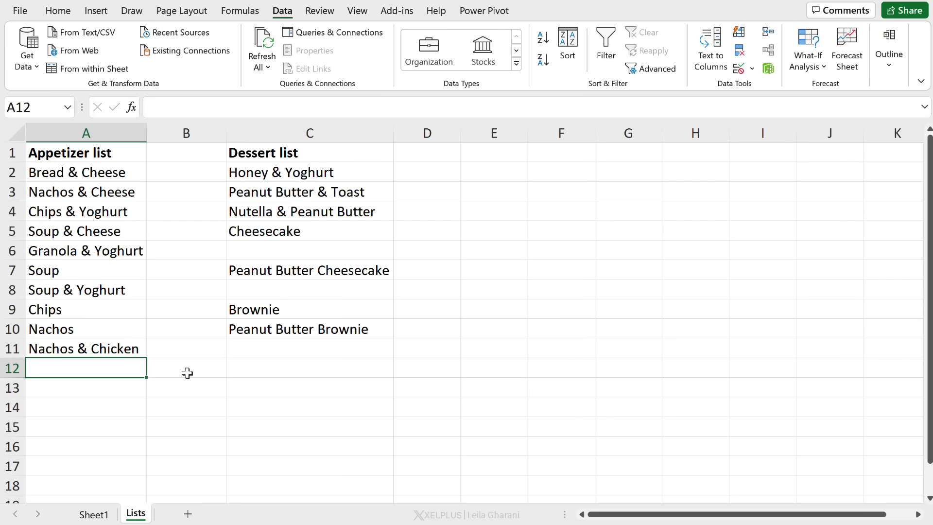
pyautogui.write('Soup & Chips')
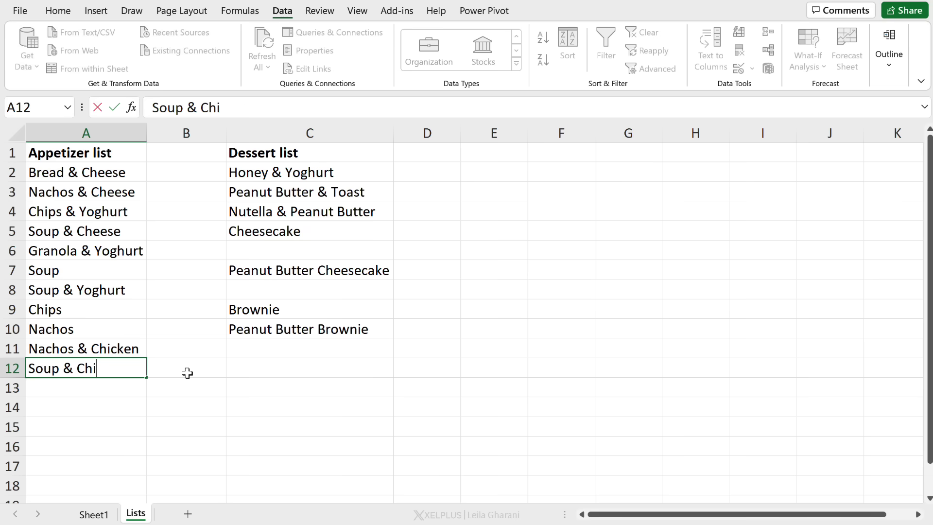
pyautogui.press('Return')
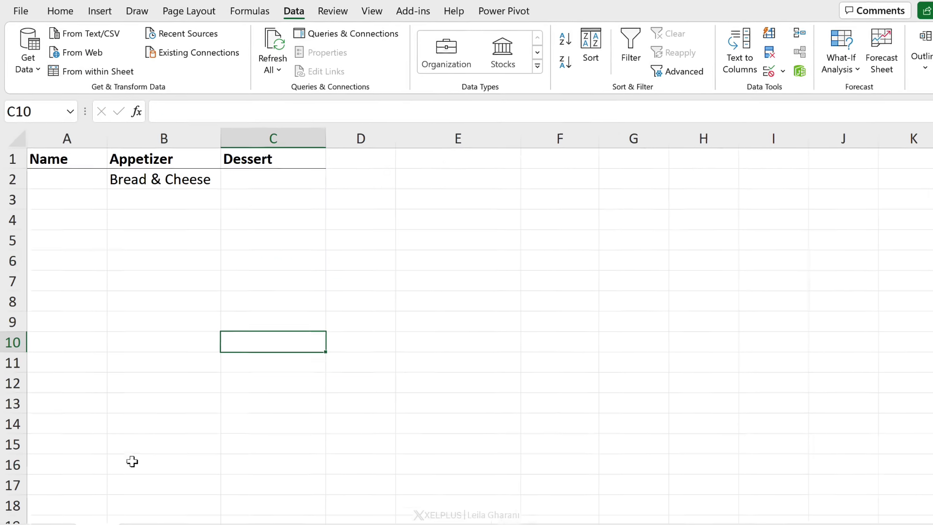
# Step: On Sheet1, filter B3 with 'chip' and choose Soup & Chips, then return to Lists
pyautogui.click(157, 210)
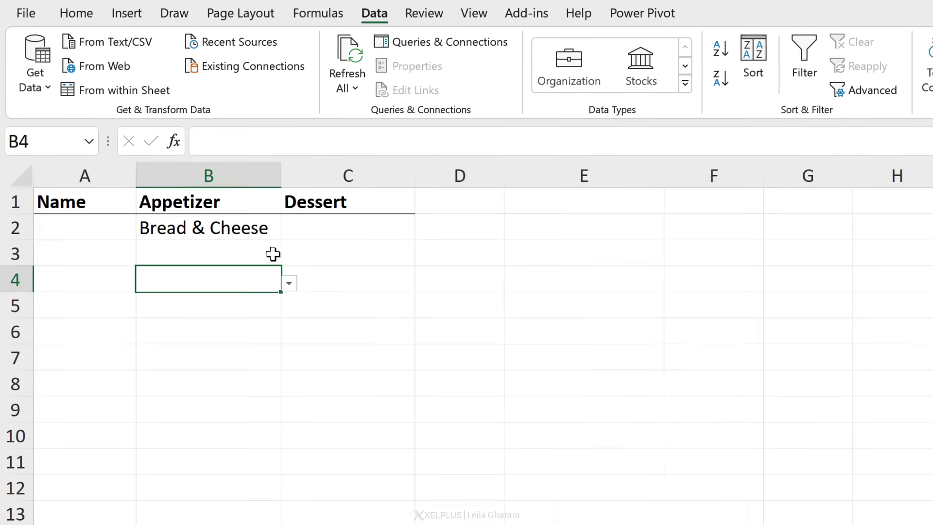
pyautogui.click(273, 254)
pyautogui.write('chip')
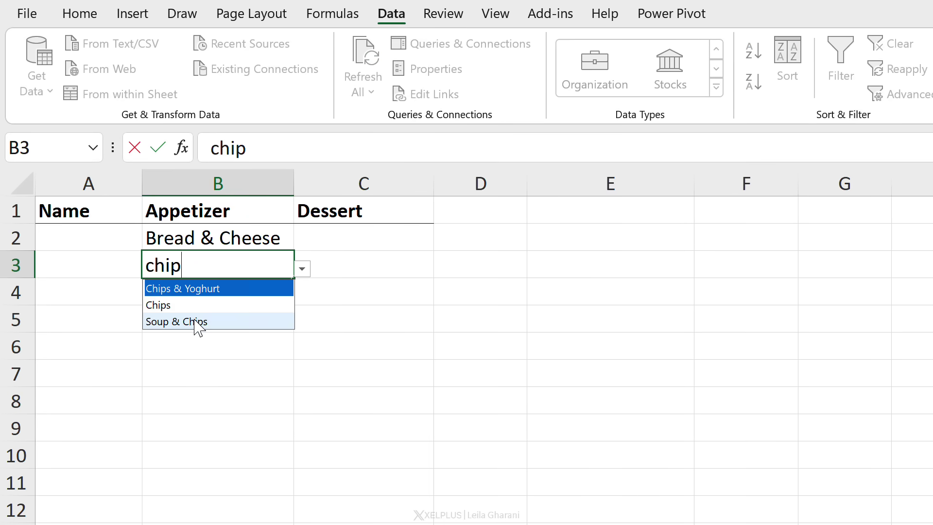
pyautogui.click(203, 322)
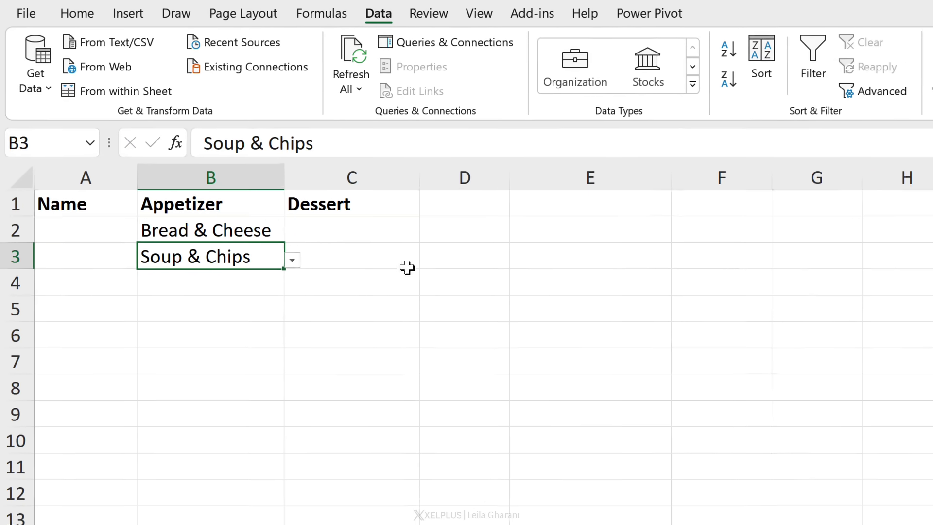
pyautogui.click(136, 514)
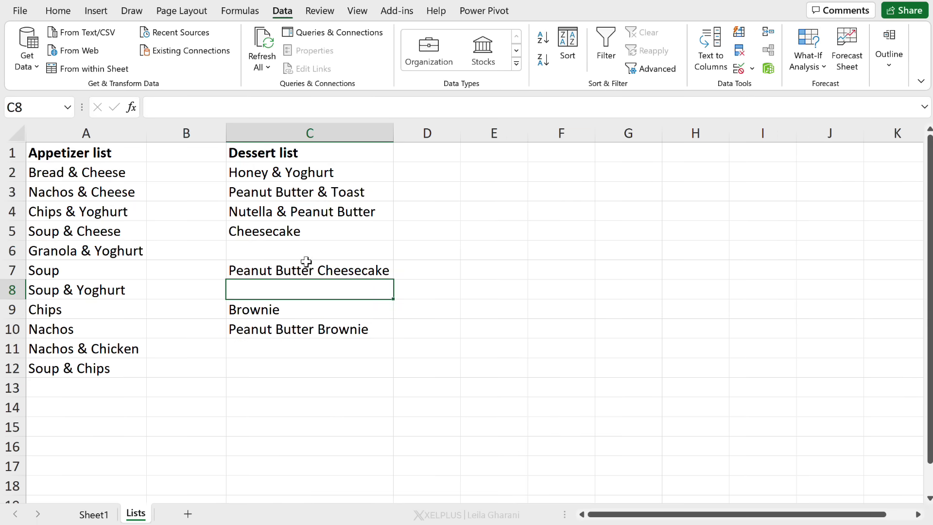
# Step: Inspect the blank dessert cells C6 and C8 on the Lists sheet, then return to Sheet1
pyautogui.click(304, 244)
pyautogui.click(301, 288)
pyautogui.click(271, 251)
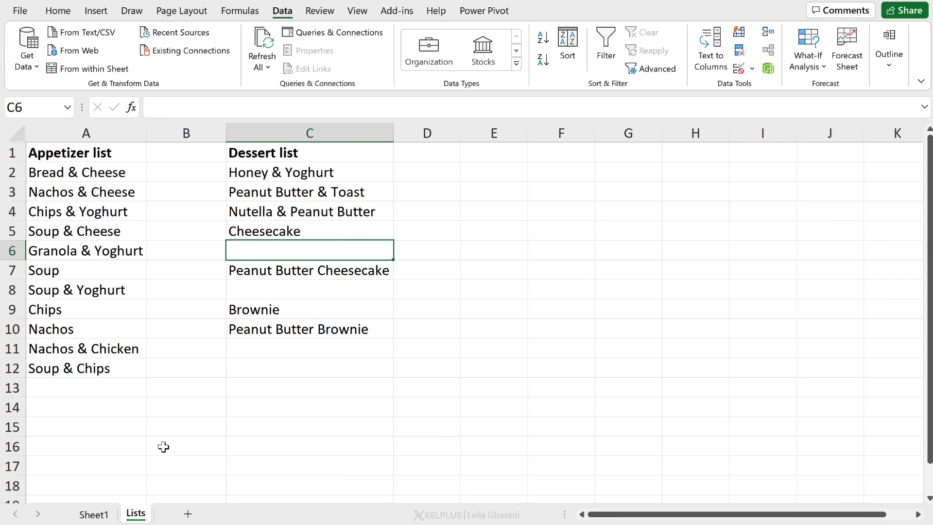
pyautogui.click(108, 515)
# Step: Give Sheet1 cells C2:C10 a List validation sourced from Lists!C2:C10
pyautogui.moveTo(245, 176); pyautogui.dragTo(265, 327)
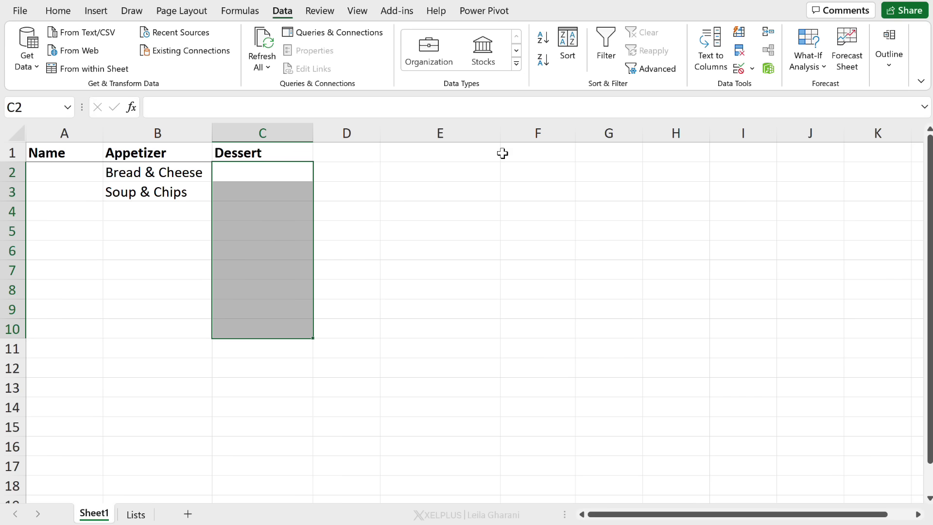
pyautogui.click(738, 70)
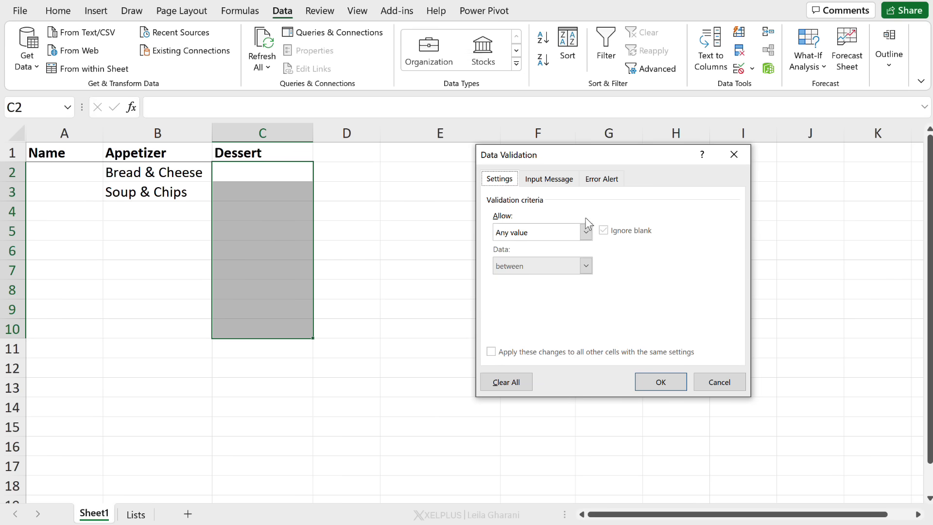
pyautogui.click(586, 230)
pyautogui.click(527, 281)
pyautogui.click(515, 298)
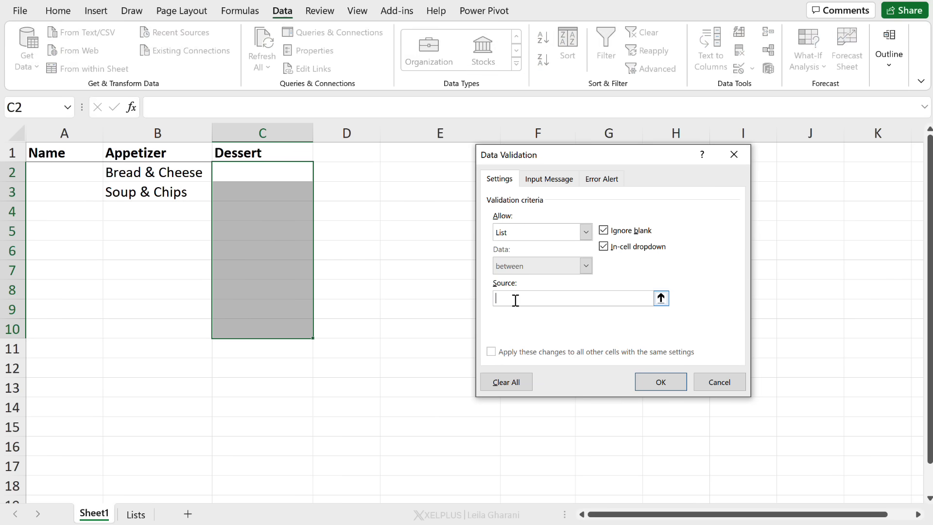
pyautogui.click(135, 514)
pyautogui.moveTo(273, 176); pyautogui.dragTo(273, 364)
pyautogui.click(654, 380)
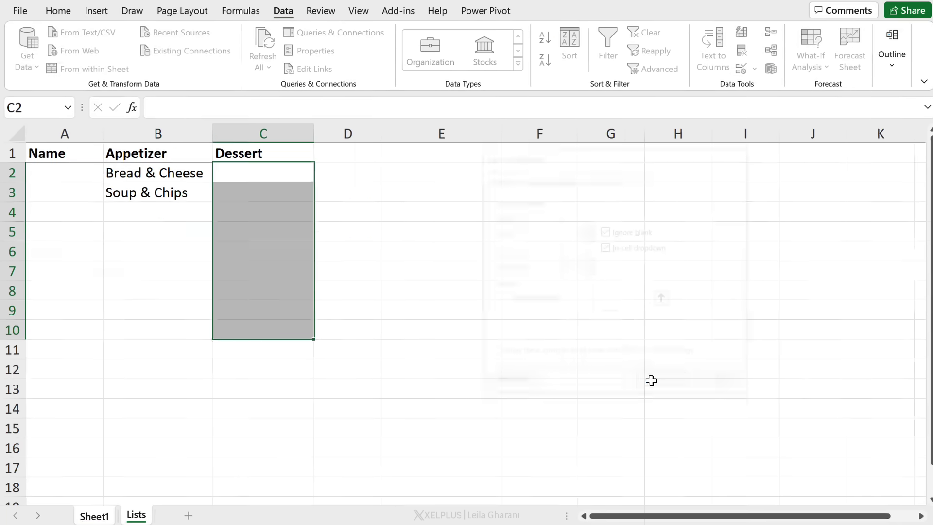
# Step: Enter 'pea' in C2 and pick Nutella & Peanut Butter from the suggestions
pyautogui.click(261, 173)
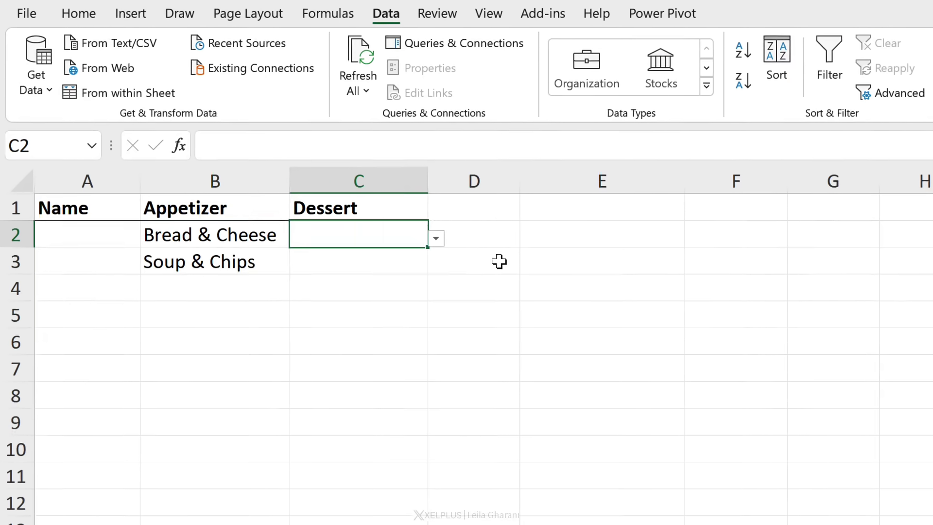
pyautogui.write('pean')
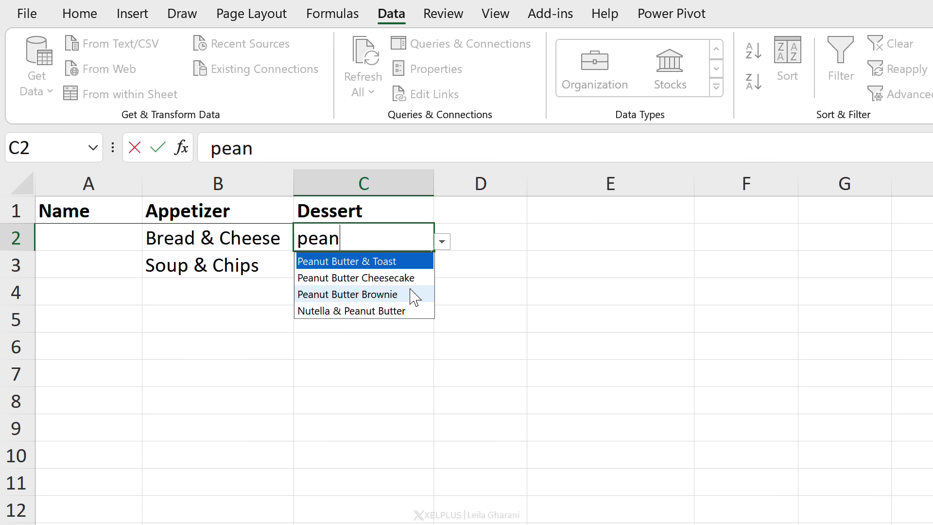
pyautogui.press('Down')
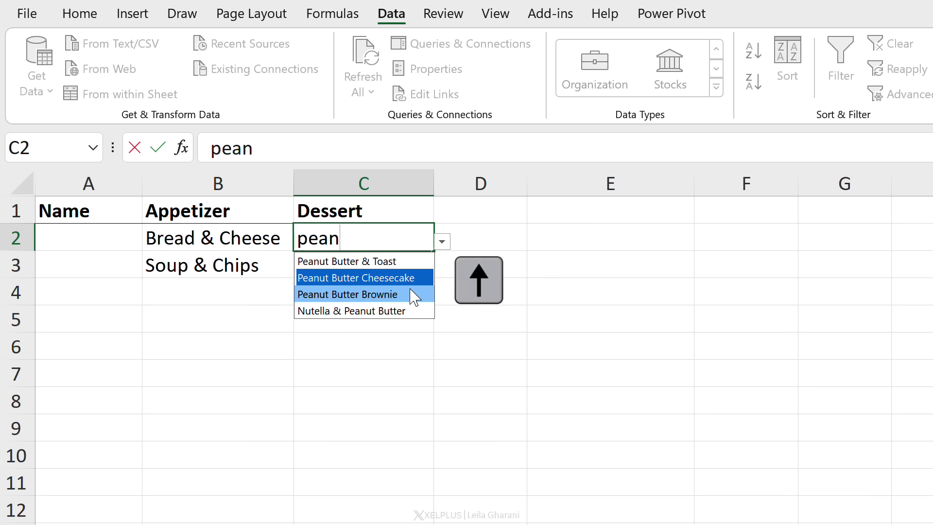
pyautogui.press('Up')
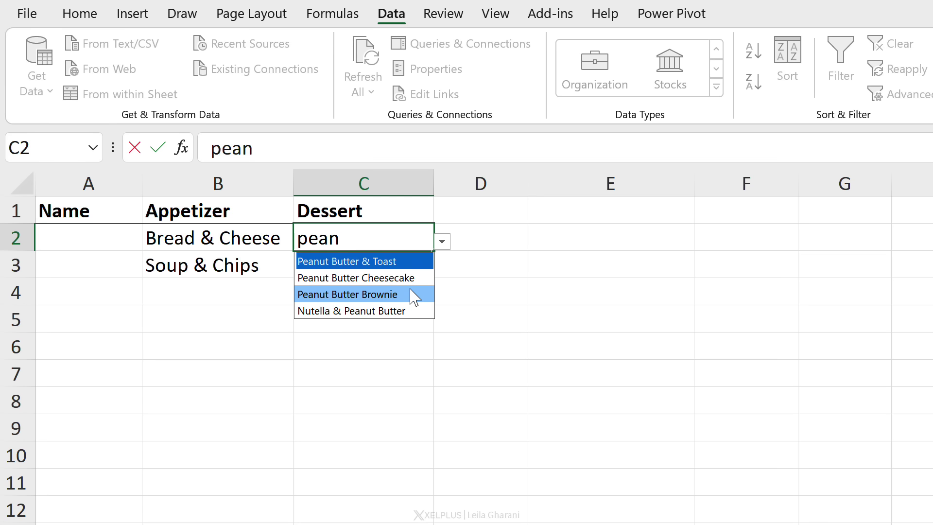
pyautogui.press('Down')
pyautogui.press('Down')
pyautogui.press('Down')
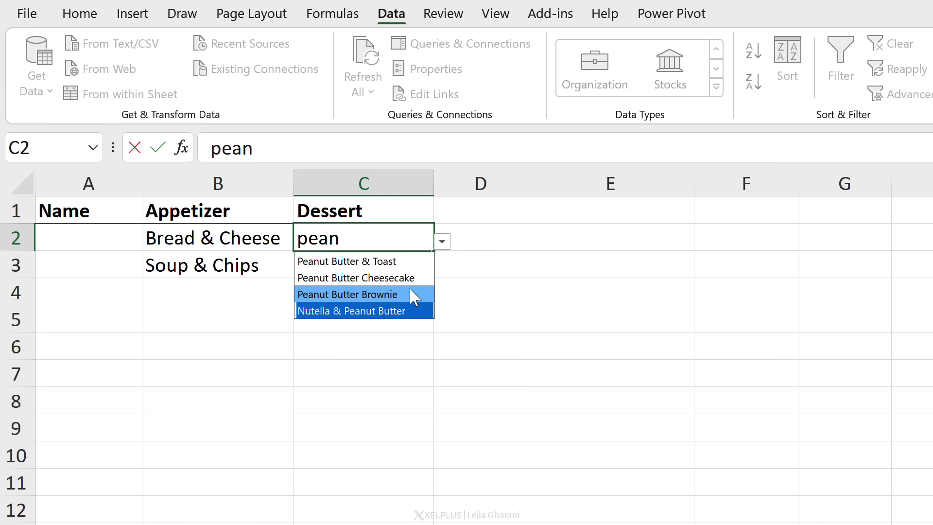
pyautogui.press('Return')
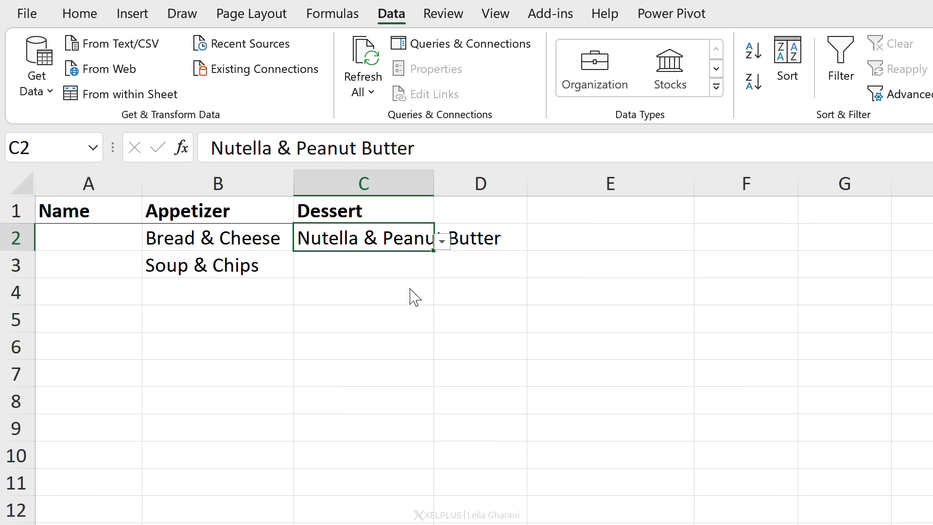
# Step: Enter 'pean' in C3 and pick Peanut Butter Cheesecake from the suggestions
pyautogui.press('Return')
pyautogui.write('pea')
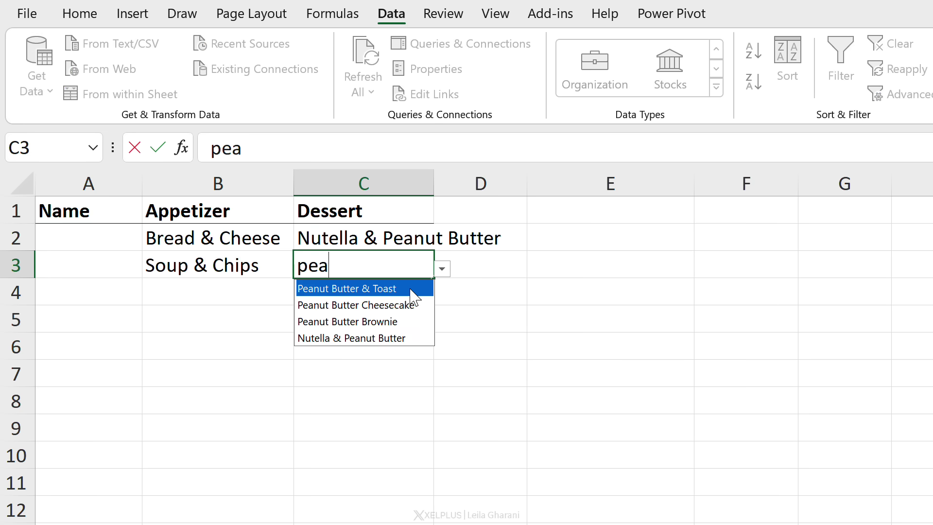
pyautogui.write('n')
pyautogui.press('Down')
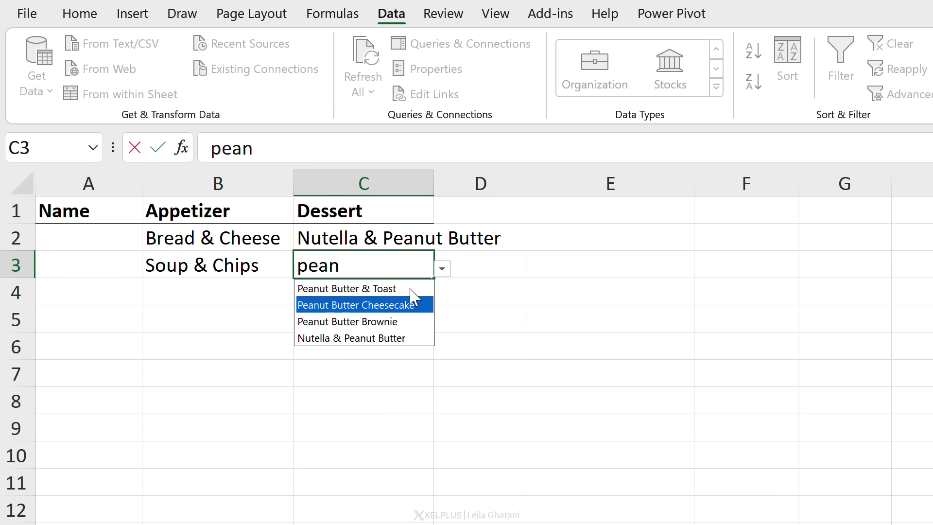
pyautogui.press('Return')
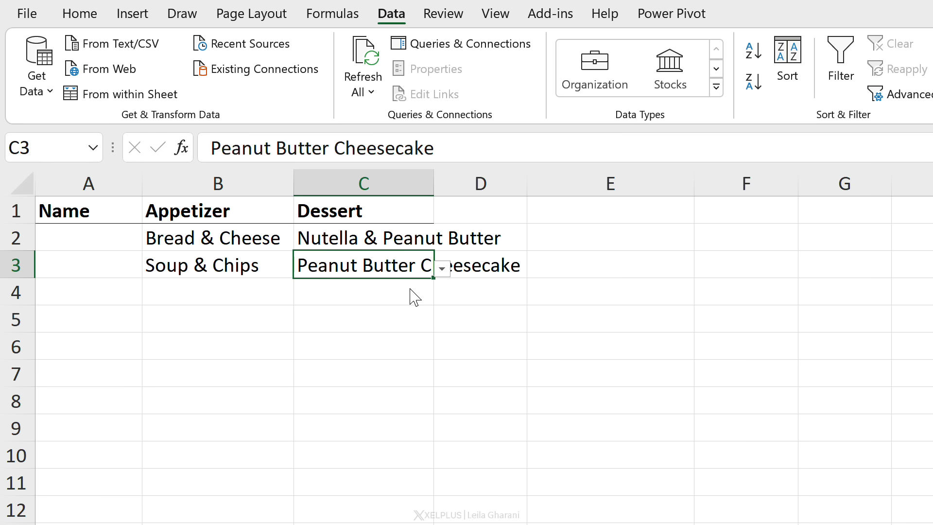
# Step: Apply Clear All to C3 after finding Clear with the context-menu search 'cle'
pyautogui.rightClick(376, 266)
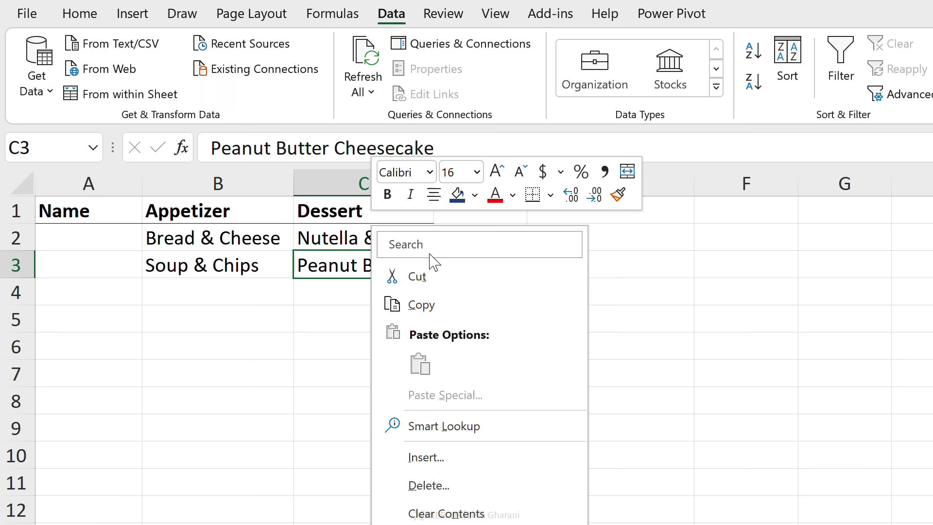
pyautogui.click(430, 251)
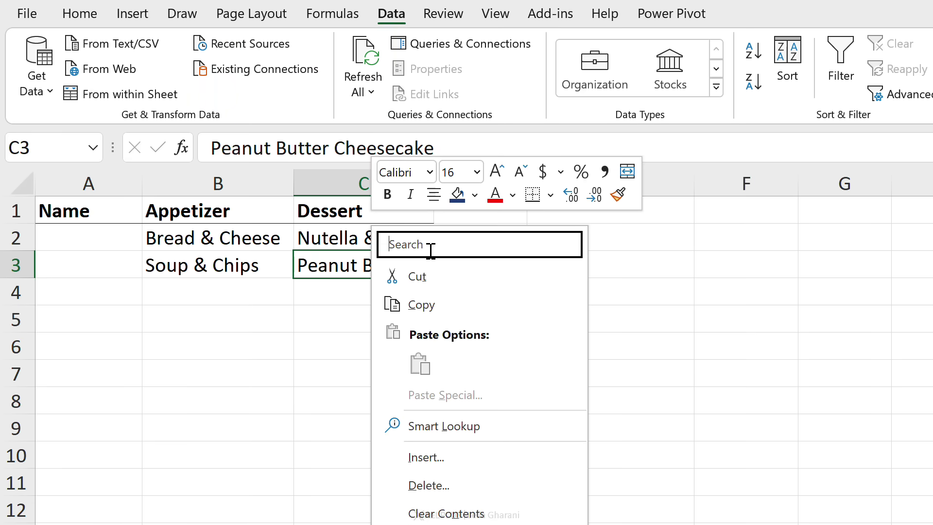
pyautogui.write('cle')
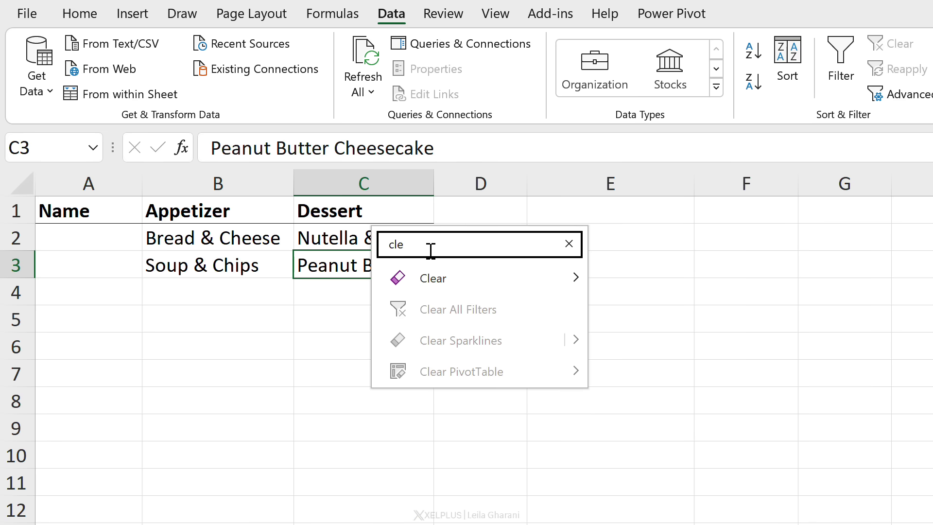
pyautogui.press('Down')
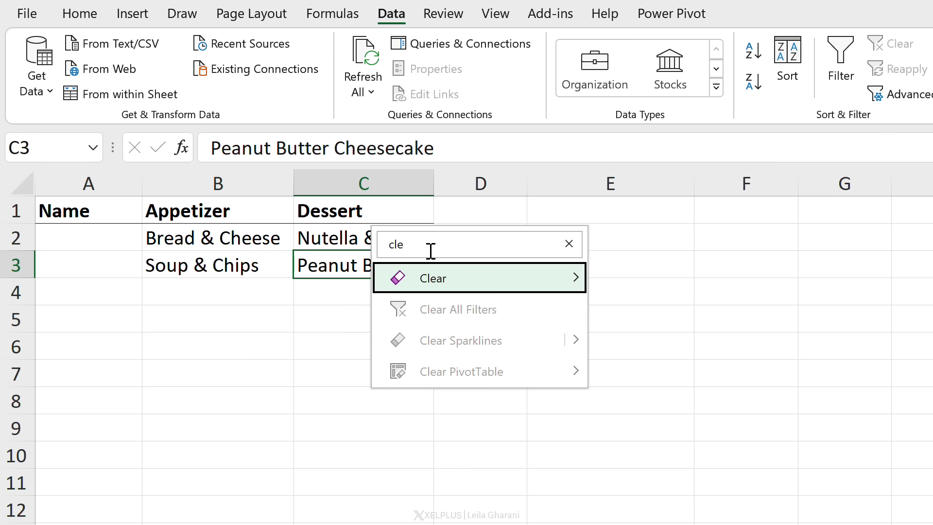
pyautogui.press('Right')
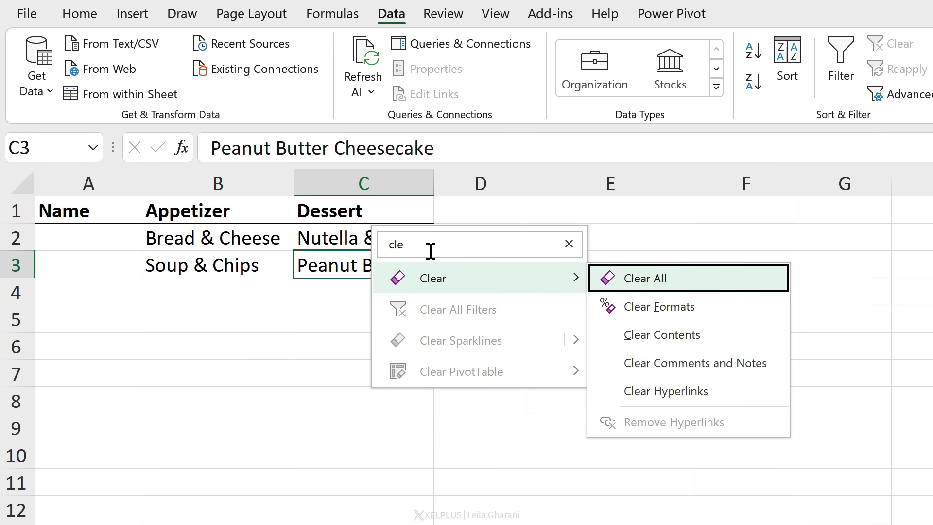
pyautogui.press('Return')
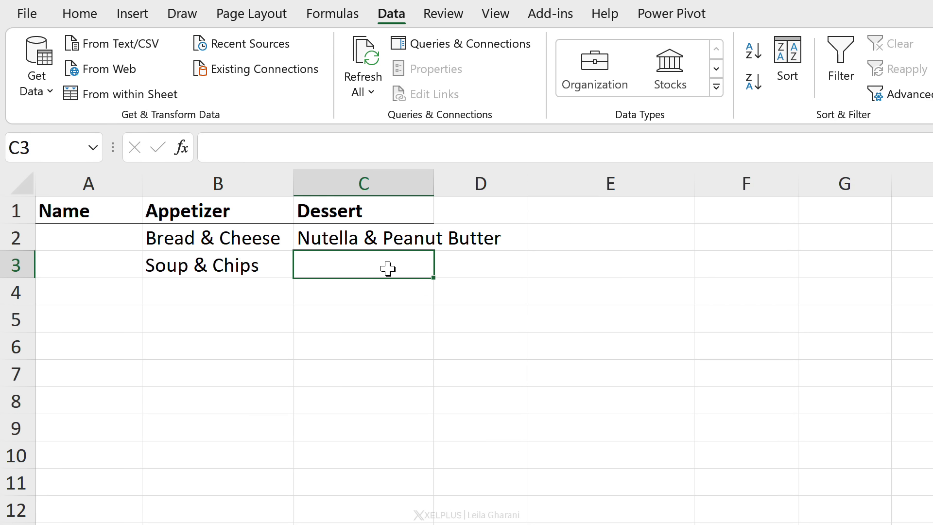
# Step: Format A1:C3 as a table in a darker grey style with headers enabled
pyautogui.rightClick(400, 268)
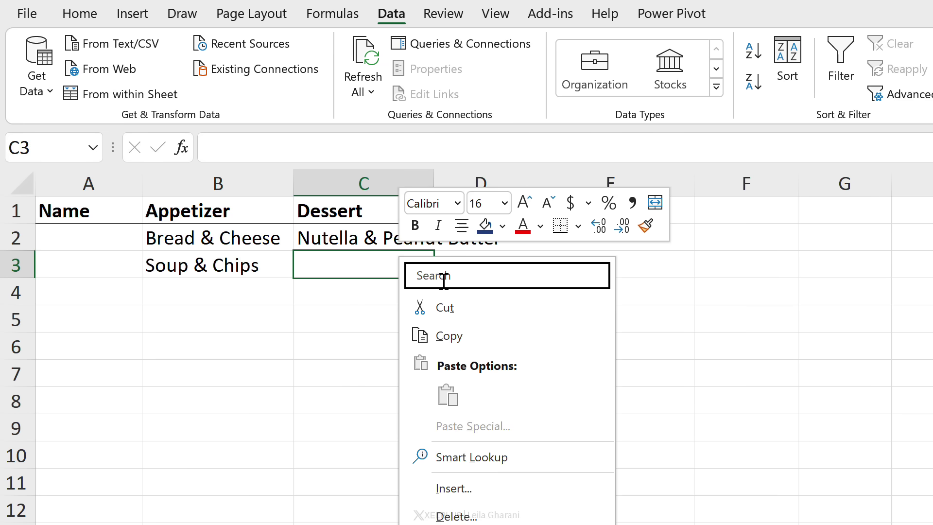
pyautogui.write('ta')
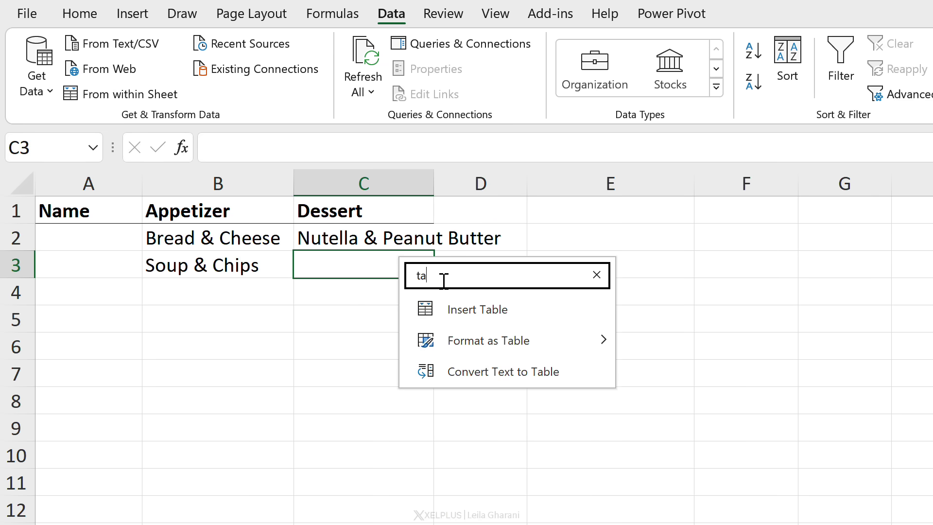
pyautogui.press('Down')
pyautogui.press('Down')
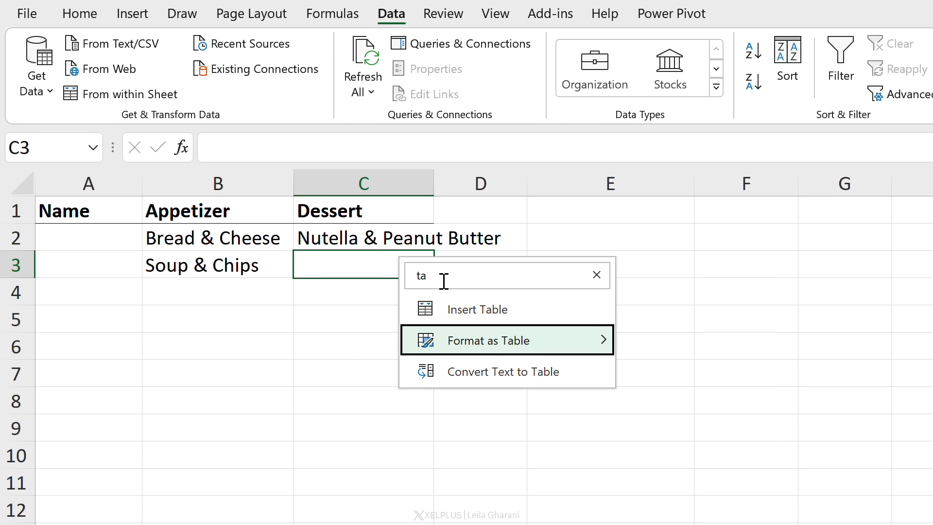
pyautogui.press('Right')
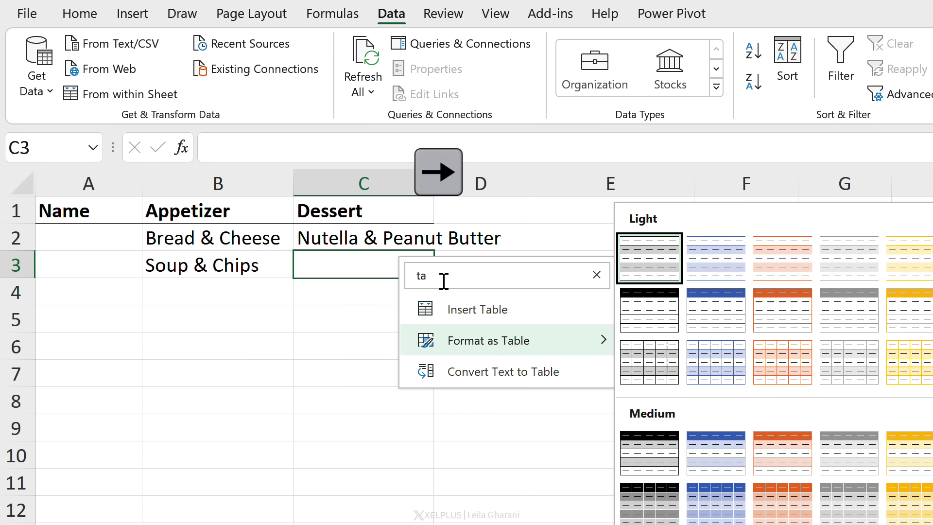
pyautogui.press('Right')
pyautogui.press('Right')
pyautogui.press('Right')
pyautogui.press('Down')
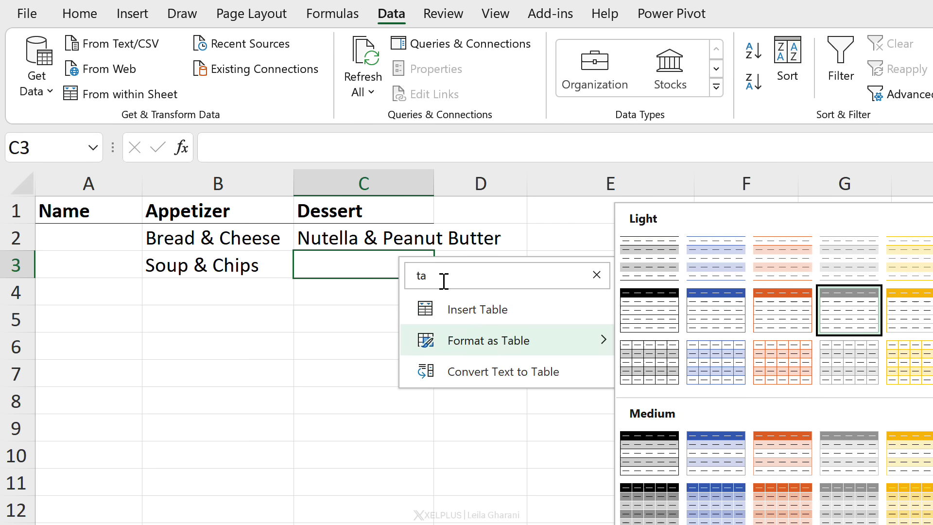
pyautogui.press('Return')
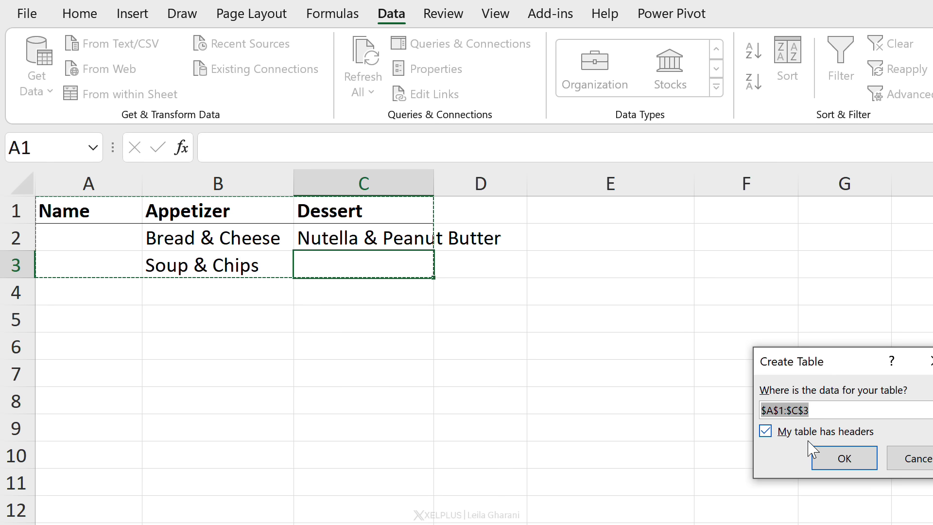
pyautogui.click(834, 470)
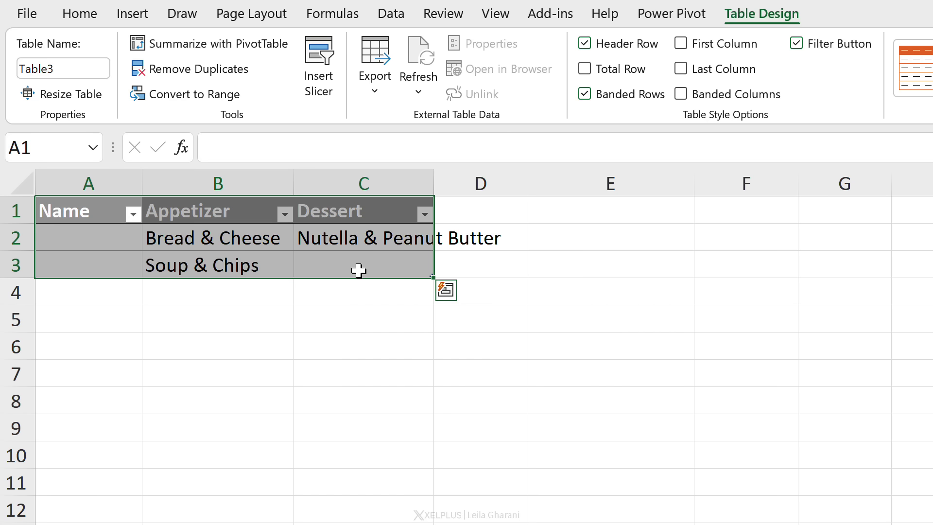
# Step: Open and dismiss shortcut menus on C5, B3 and D5, ending with C3 selected
pyautogui.rightClick(368, 315)
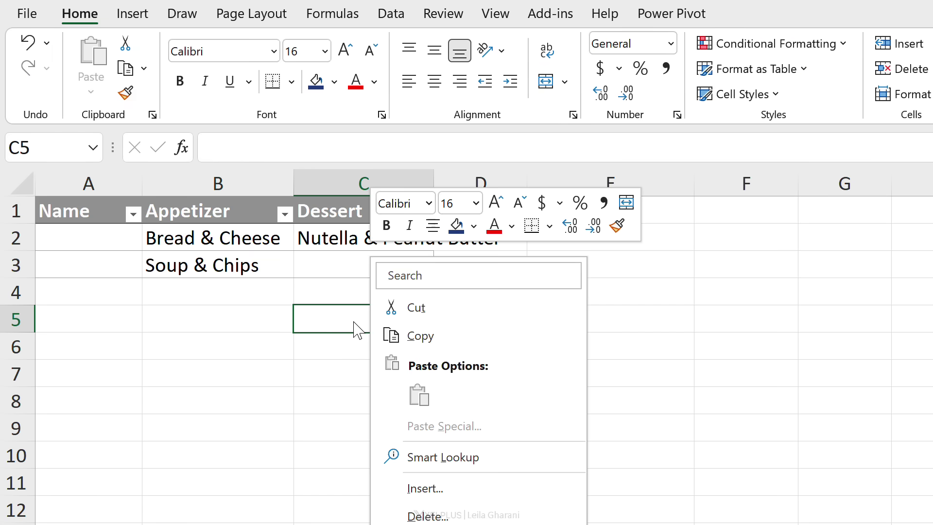
pyautogui.click(350, 319)
pyautogui.rightClick(231, 265)
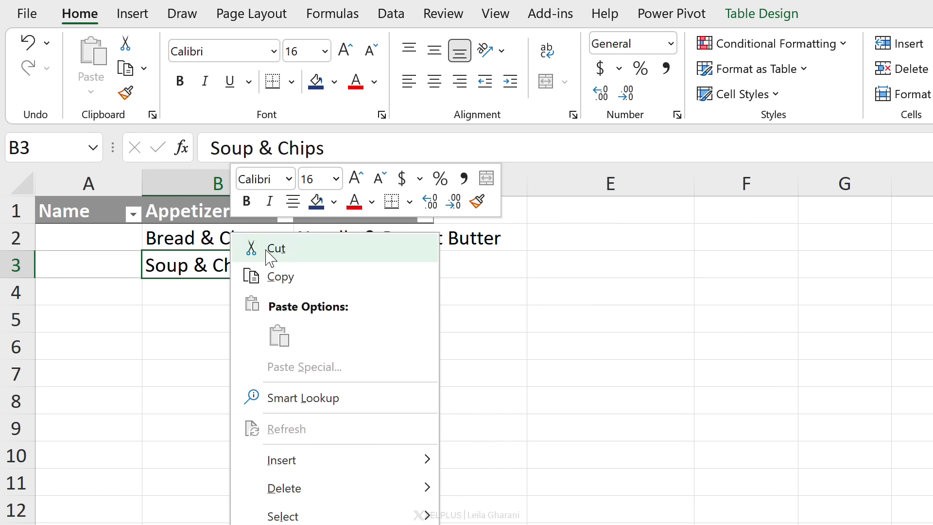
pyautogui.click(485, 319)
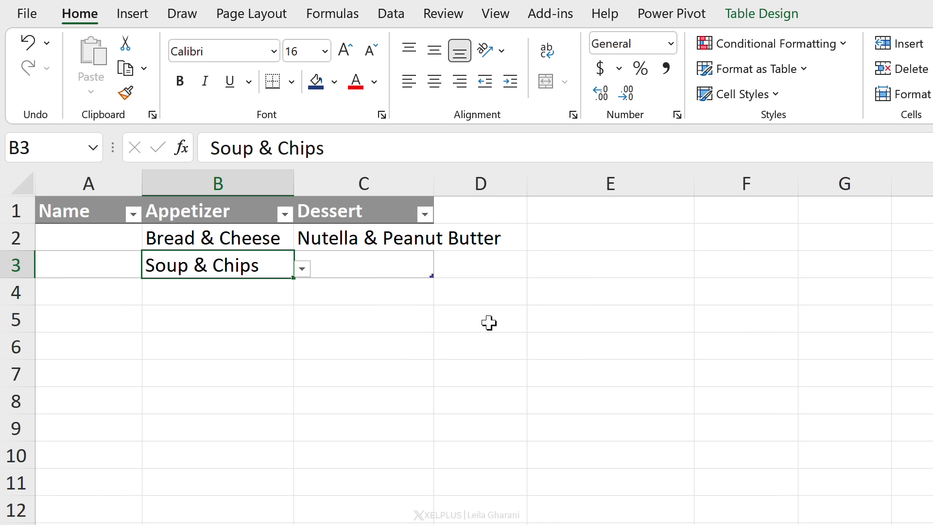
pyautogui.rightClick(490, 327)
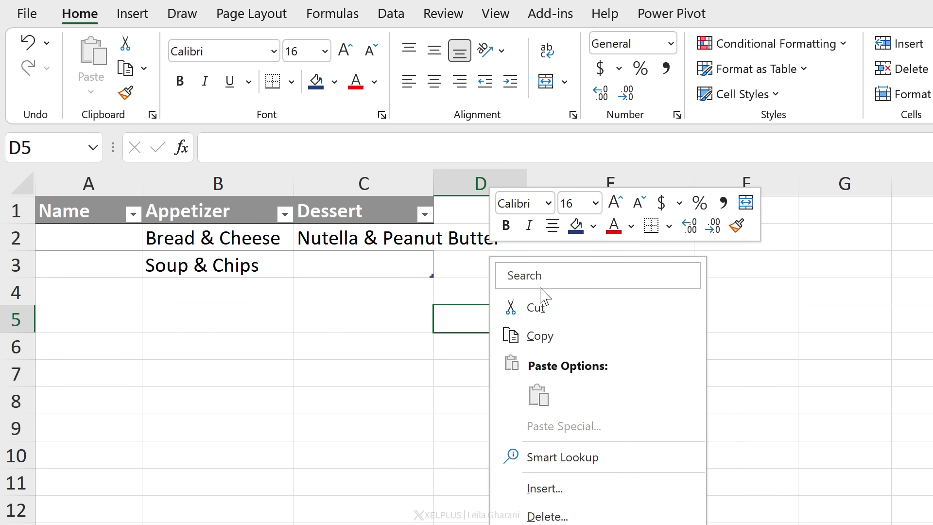
pyautogui.click(461, 312)
pyautogui.click(357, 272)
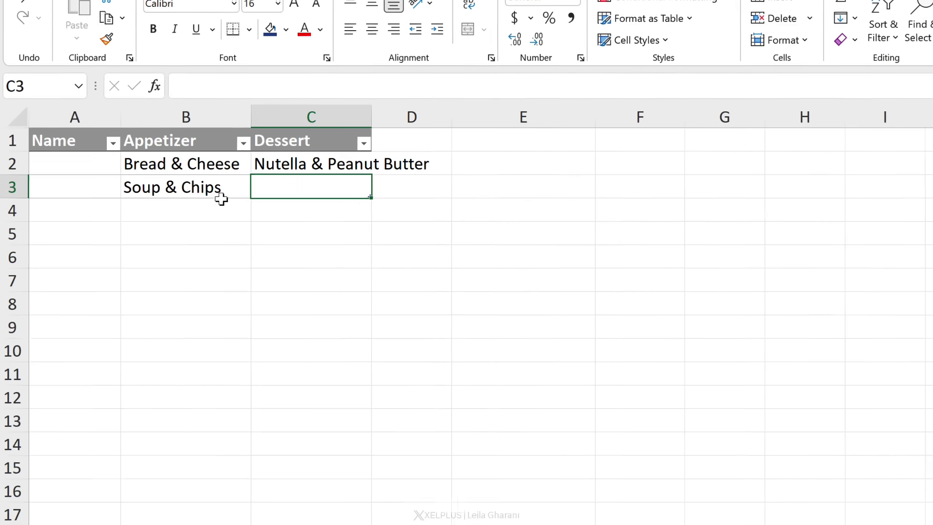
# Step: Fill Chips & Yoghurt (A4) and Peanut Butter Cheesecake (C7) on Lists with light peach
pyautogui.click(149, 518)
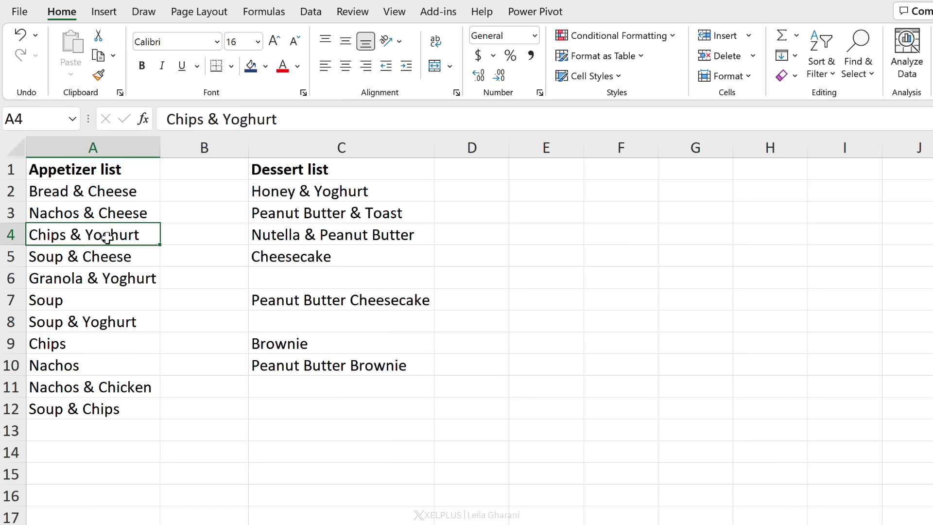
pyautogui.click(266, 66)
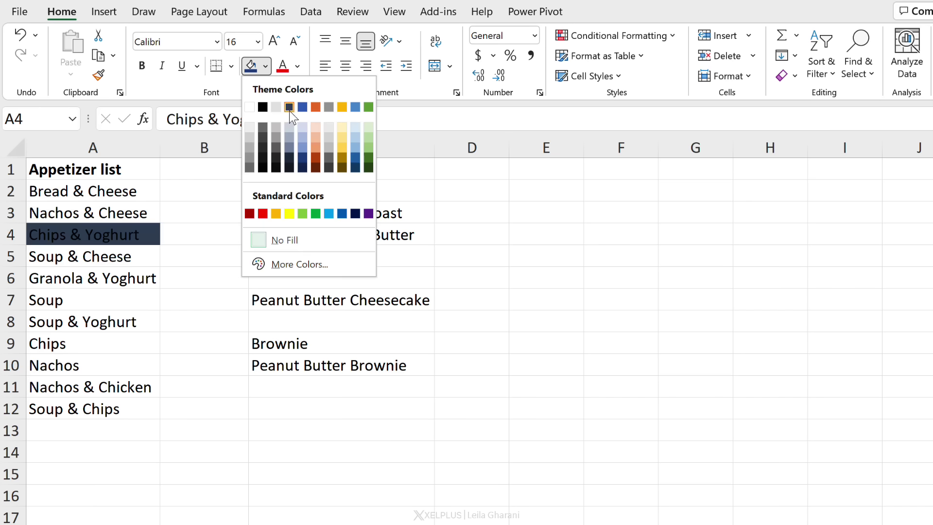
pyautogui.click(315, 127)
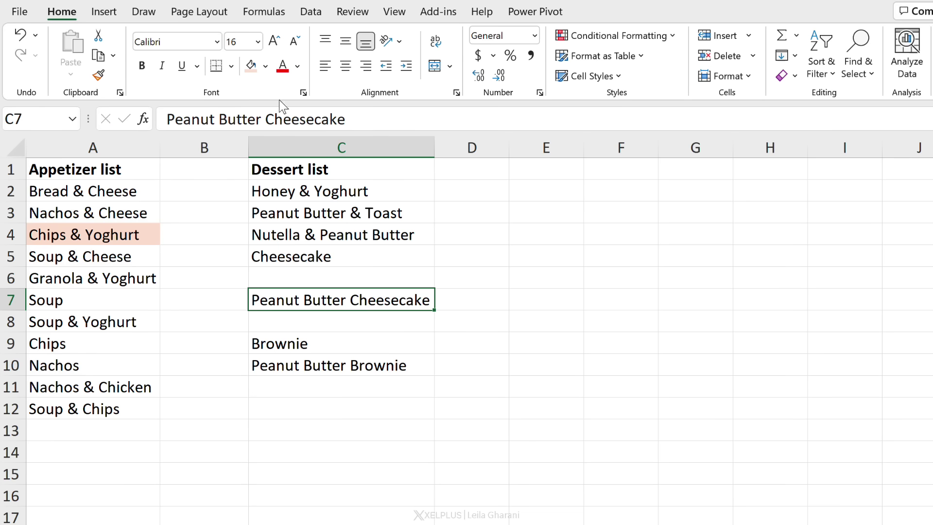
pyautogui.click(251, 66)
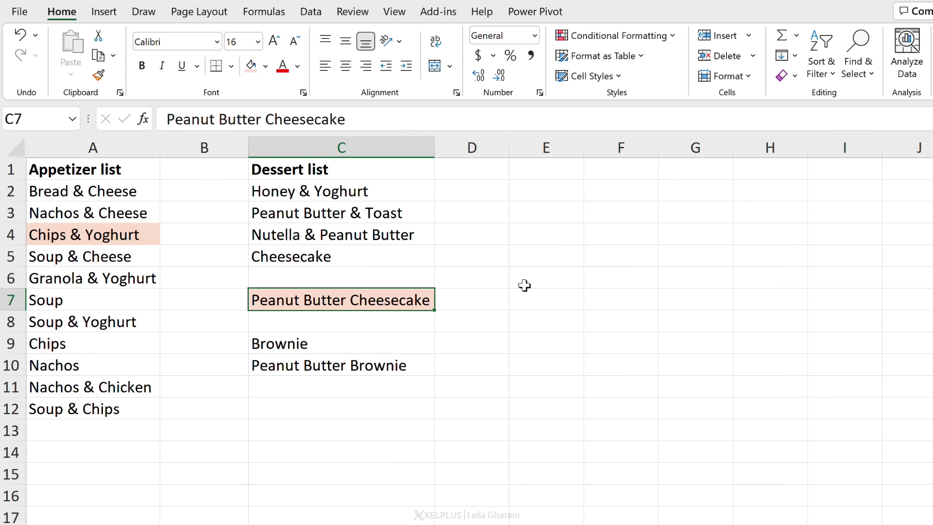